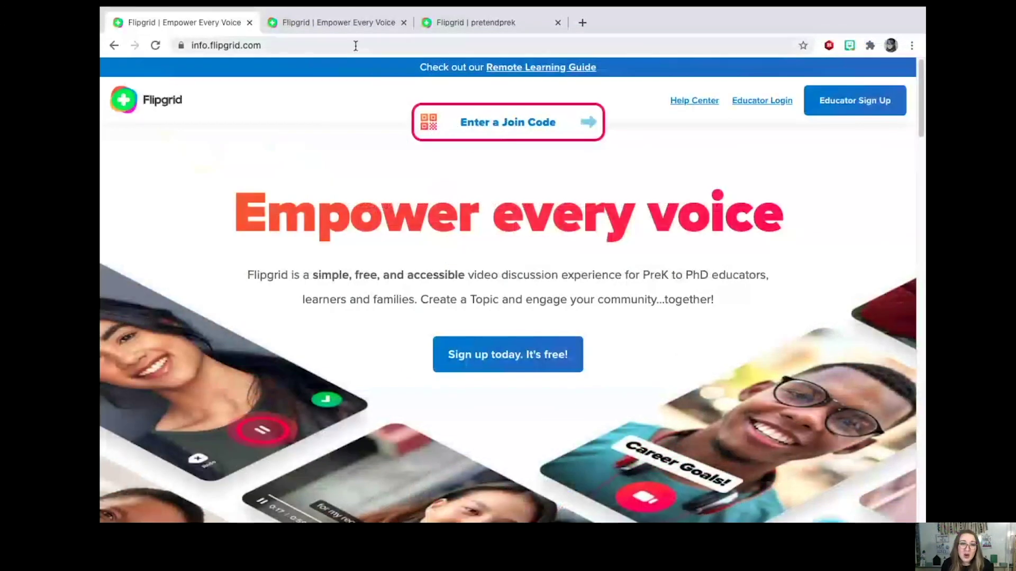
In the second browser tab, enter the join code pretendprek into Flipgrid's join-code field.
{"action": "left_click", "coordinate": [338, 23]}
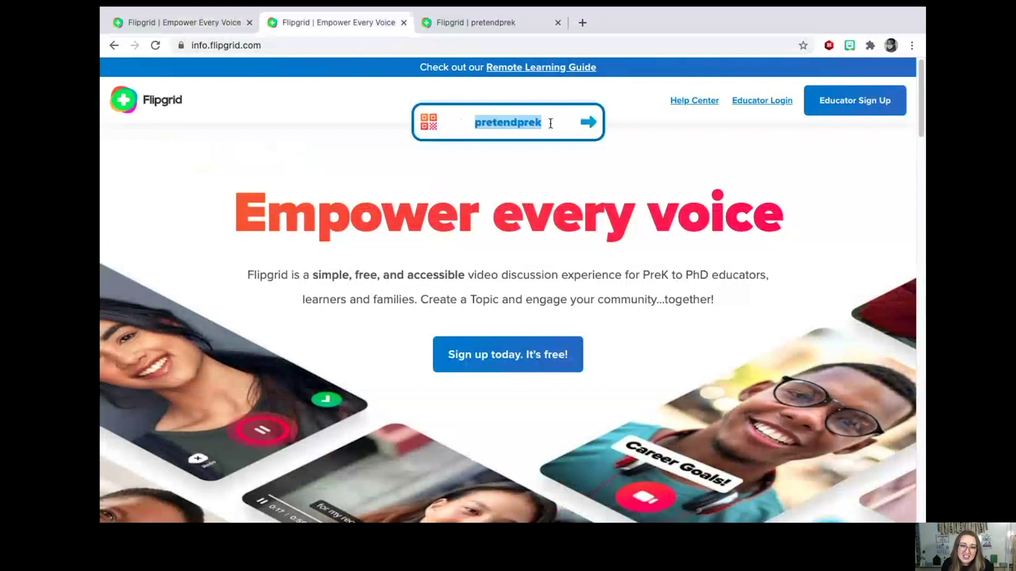
{"action": "left_click", "coordinate": [550, 123]}
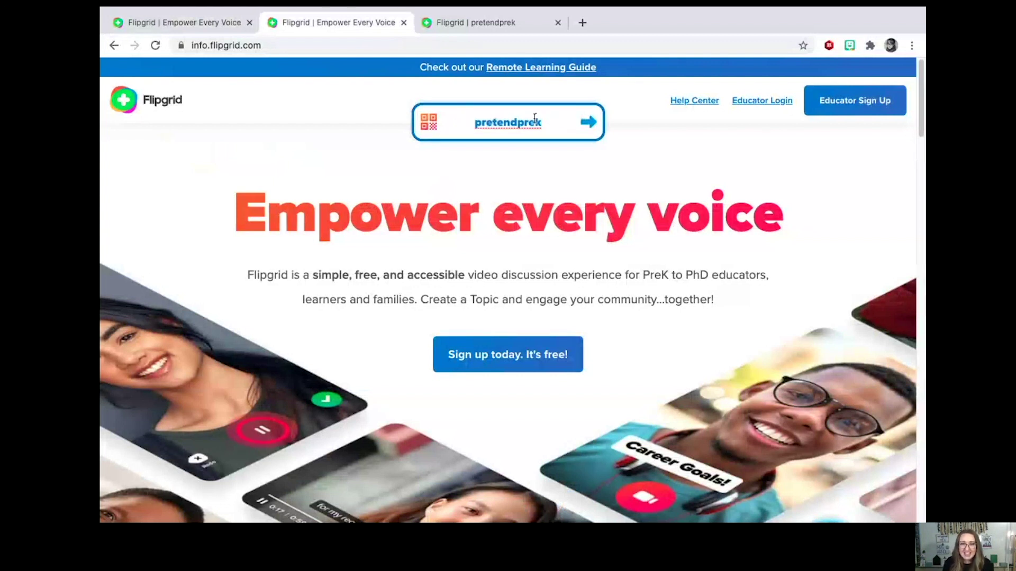
Submit the code and join Pretend PreK Group by signing in with the student's Microsoft school account.
{"action": "left_click", "coordinate": [488, 15]}
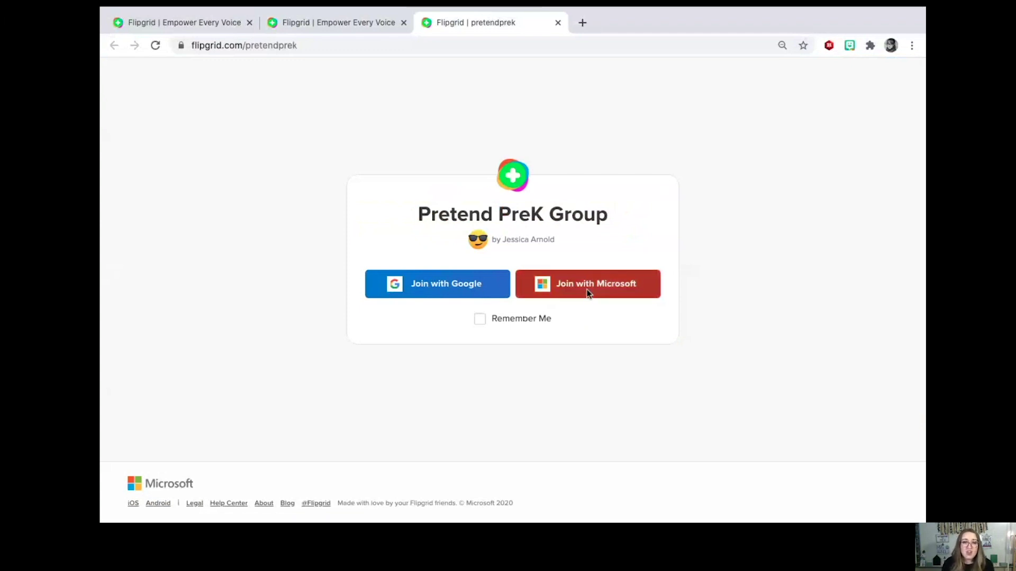
{"action": "left_click", "coordinate": [588, 293]}
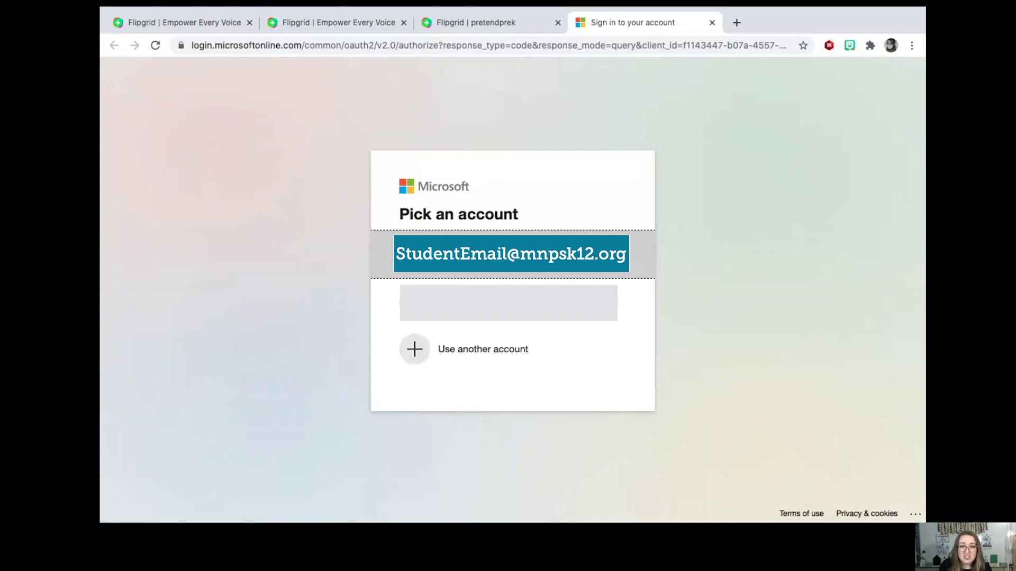
{"action": "left_click", "coordinate": [643, 265]}
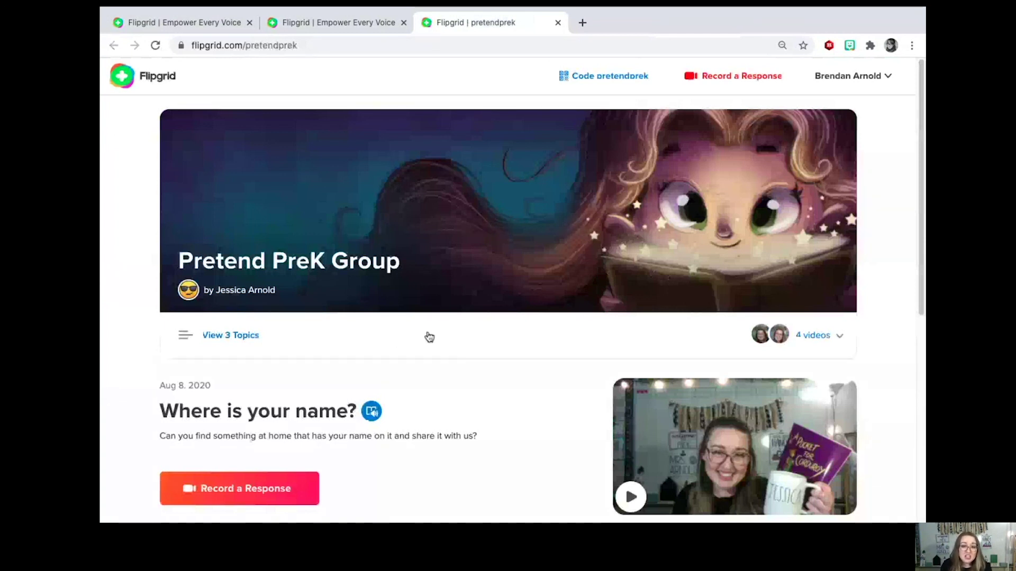
Choose the Say Hello! topic from the group's '4 videos' topic list.
{"action": "left_click", "coordinate": [431, 337]}
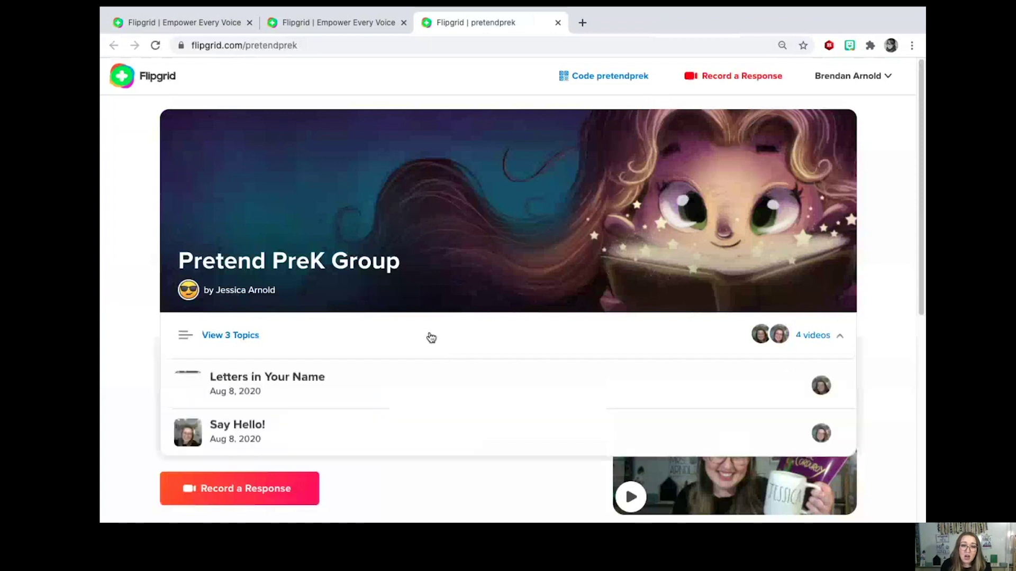
{"action": "left_click", "coordinate": [428, 343]}
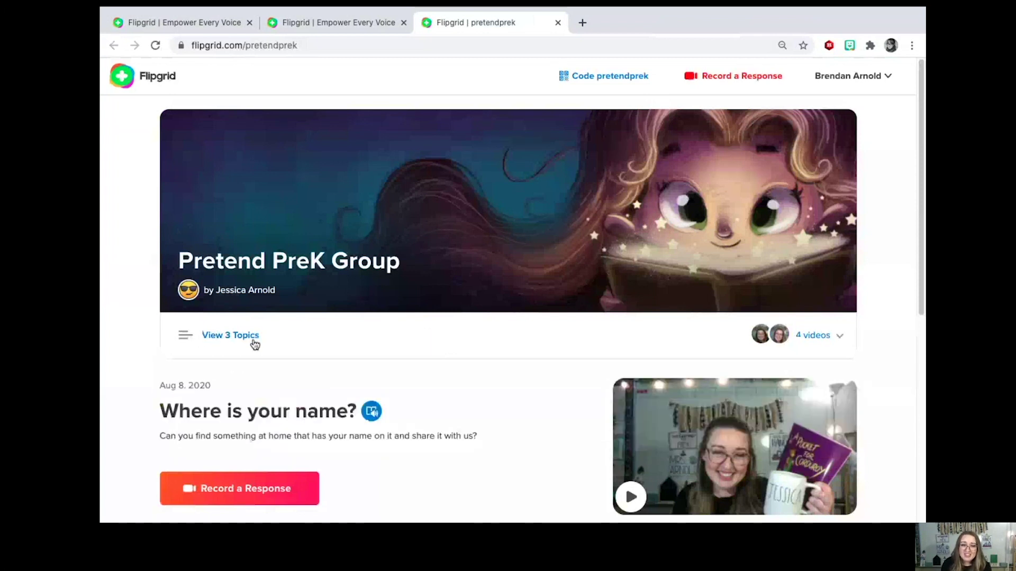
{"action": "left_click", "coordinate": [354, 344]}
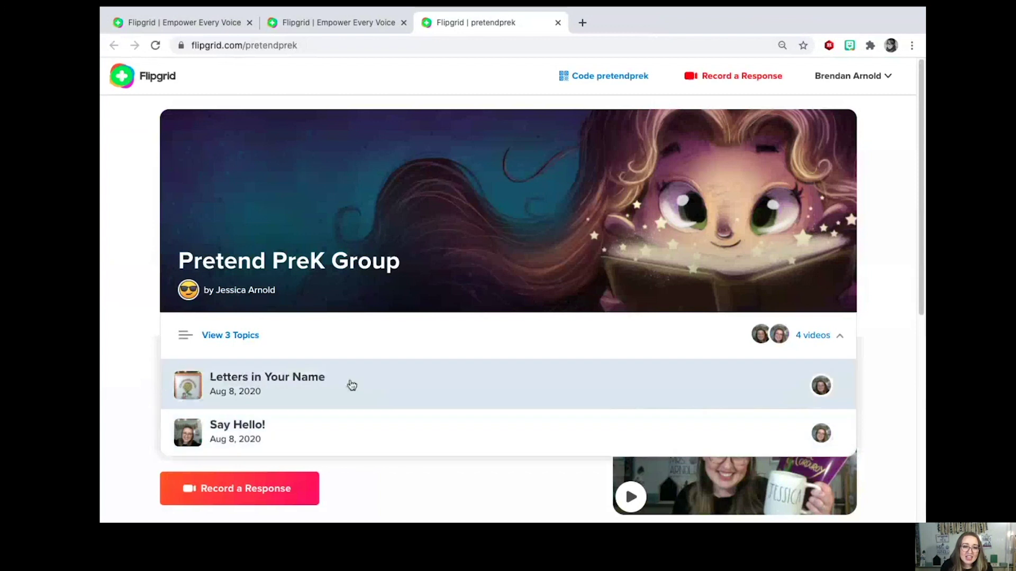
{"action": "left_click", "coordinate": [342, 433]}
{"action": "scroll", "coordinate": [340, 427], "scroll_direction": "down", "scroll_amount": 3}
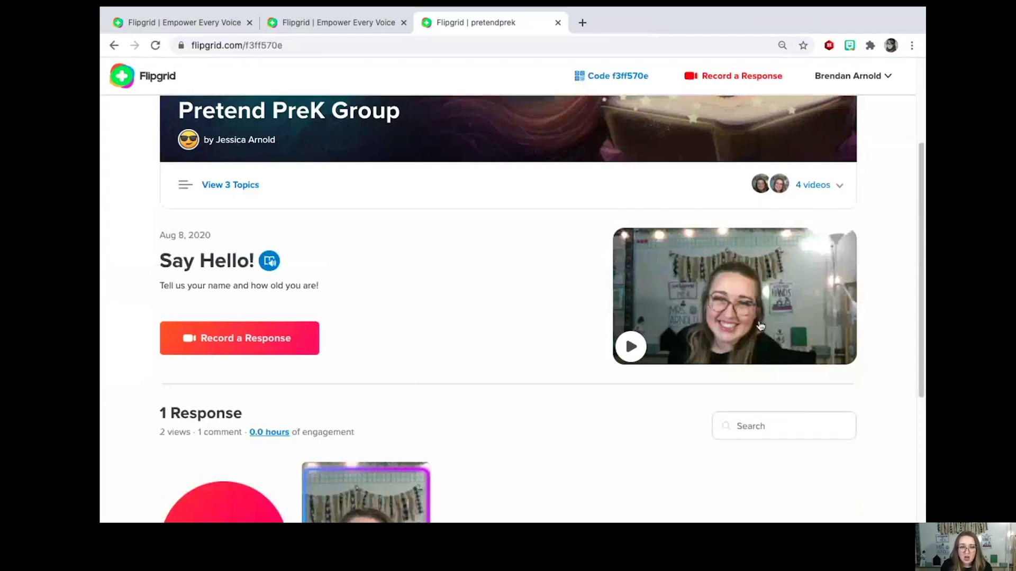
Open the Say Hello! prompt in Immersive Reader and set the translation language to Spanish (Mexico).
{"action": "left_click", "coordinate": [271, 262]}
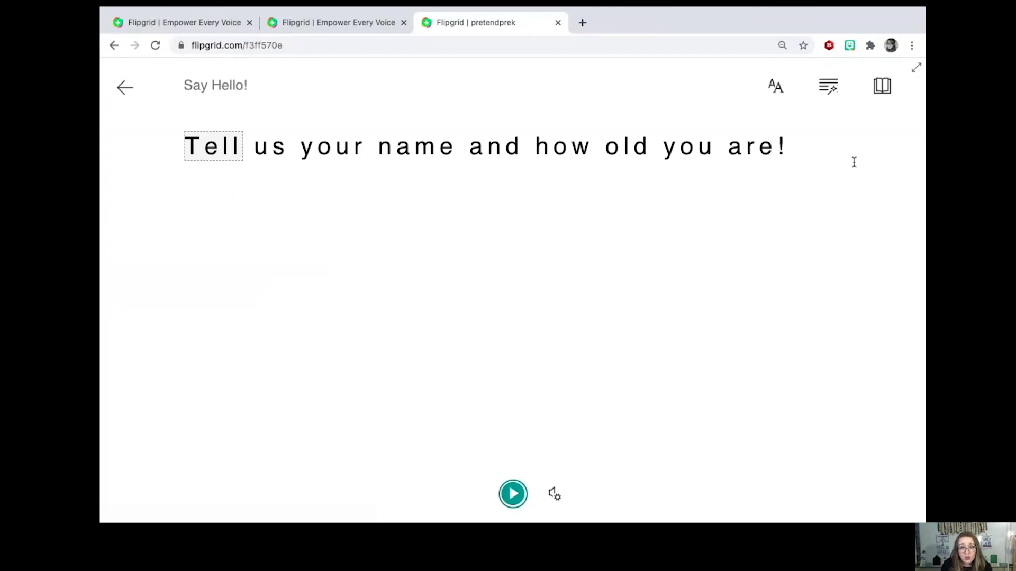
{"action": "left_click", "coordinate": [882, 86]}
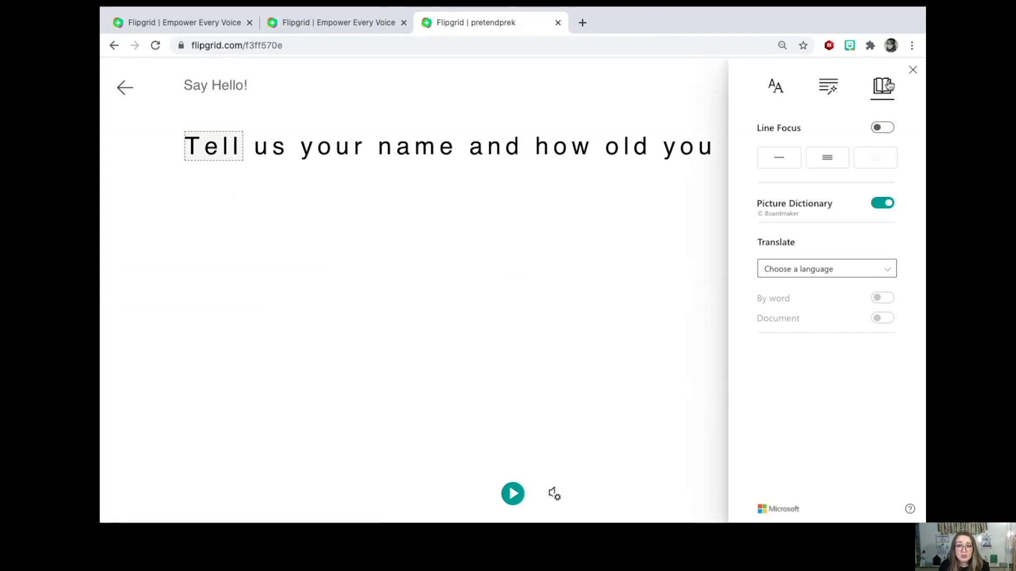
{"action": "left_click", "coordinate": [800, 272]}
{"action": "left_click", "coordinate": [802, 275]}
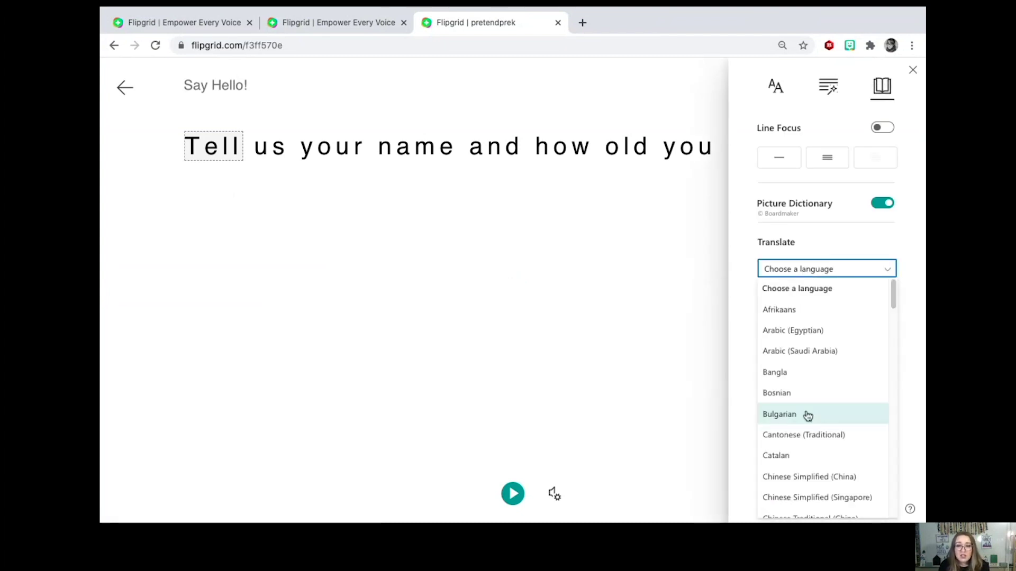
{"action": "scroll", "coordinate": [814, 427], "scroll_direction": "down", "scroll_amount": 15}
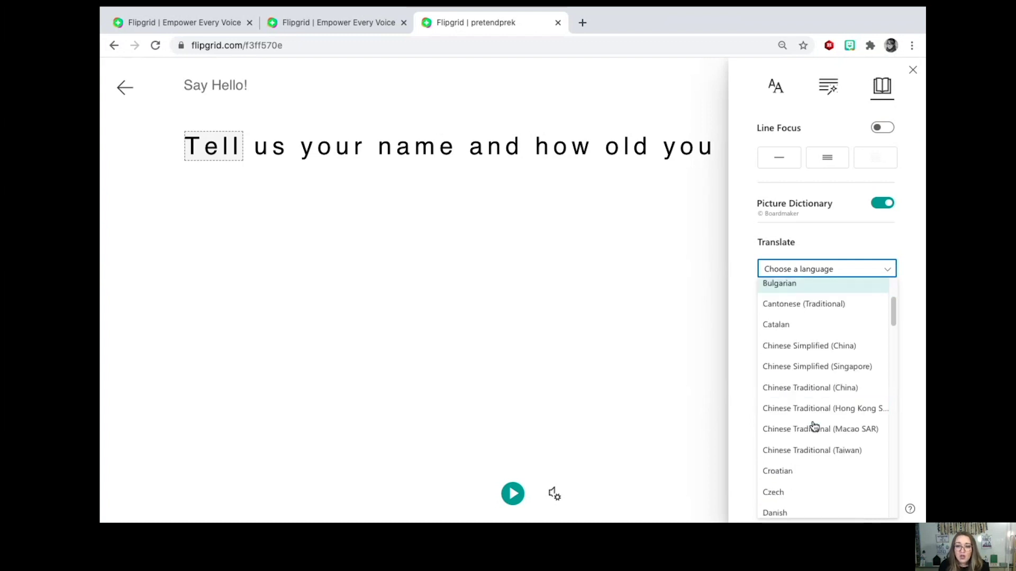
{"action": "scroll", "coordinate": [815, 427], "scroll_direction": "down", "scroll_amount": 5}
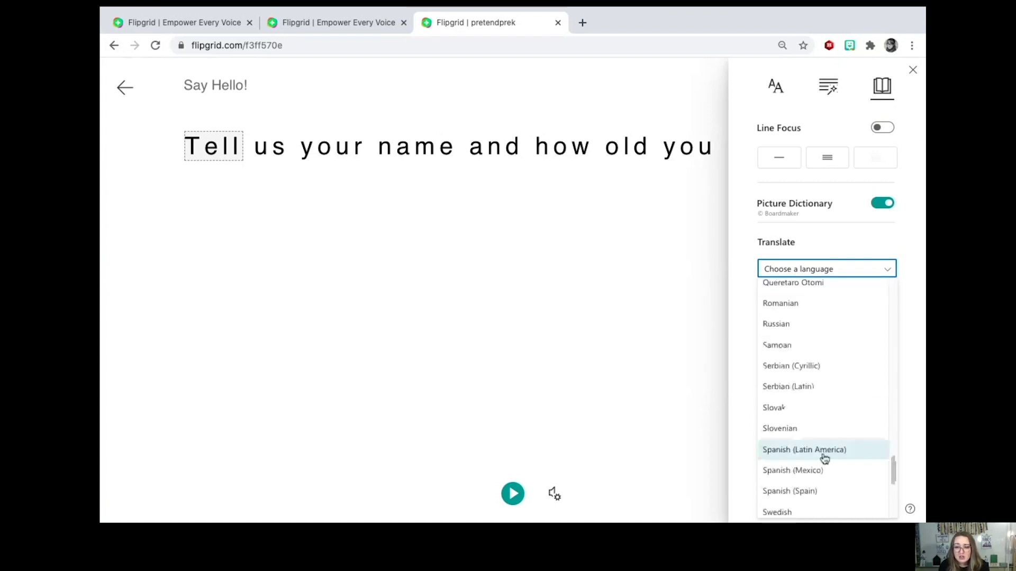
{"action": "left_click", "coordinate": [810, 474]}
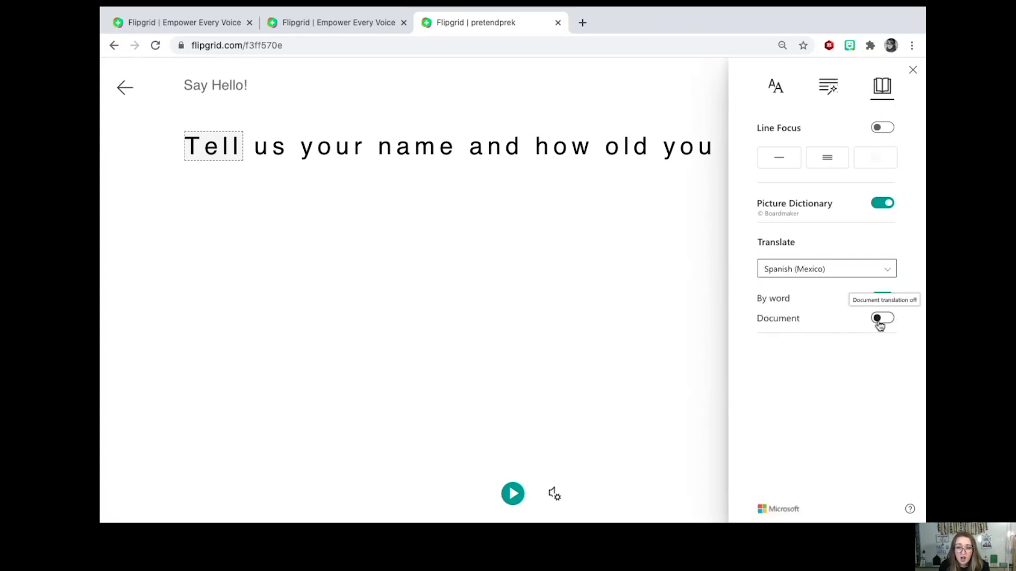
Translate the whole document into Spanish, play it aloud, then exit Immersive Reader.
{"action": "left_click", "coordinate": [880, 321]}
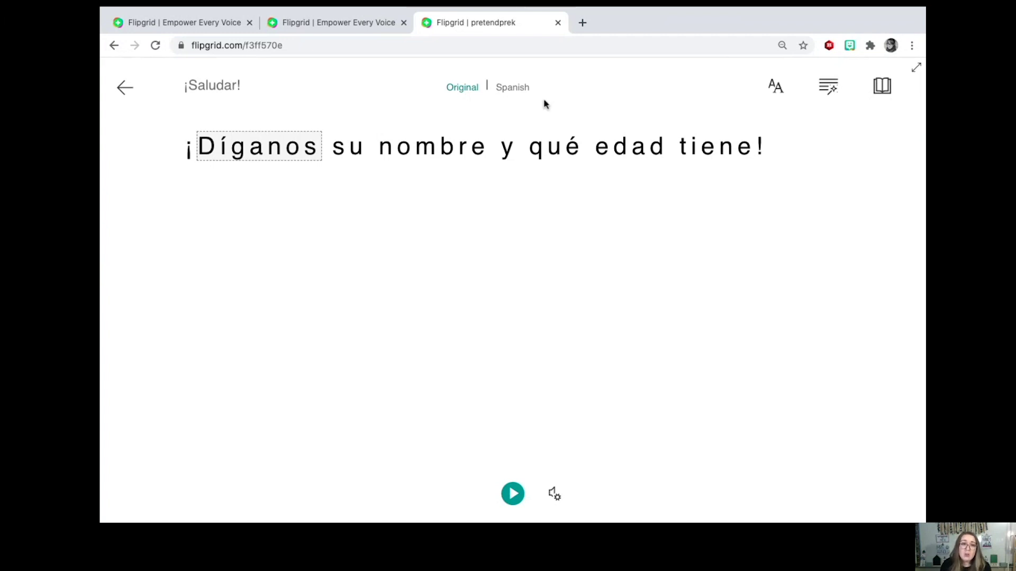
{"action": "left_click", "coordinate": [511, 494]}
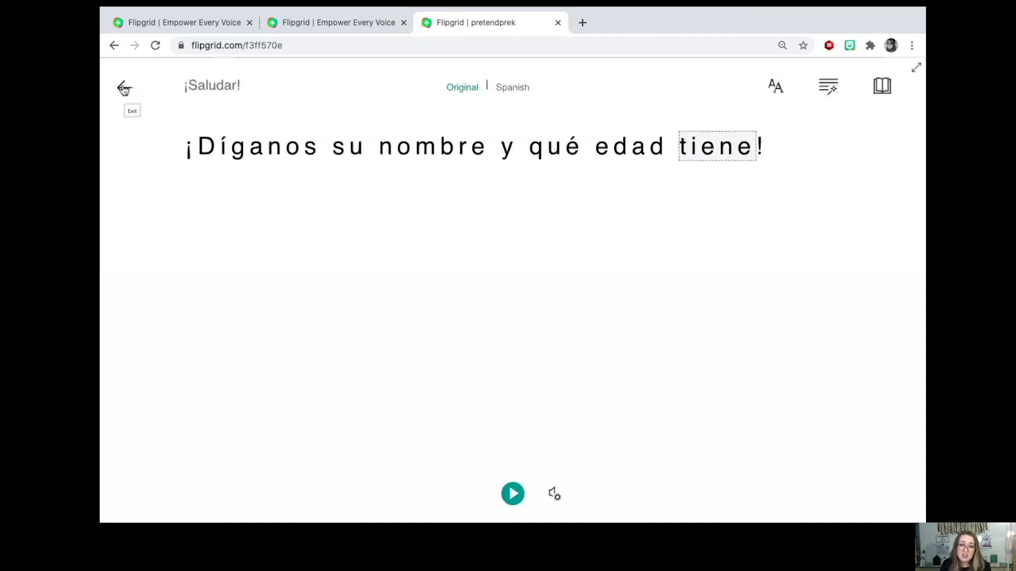
{"action": "left_click", "coordinate": [124, 89]}
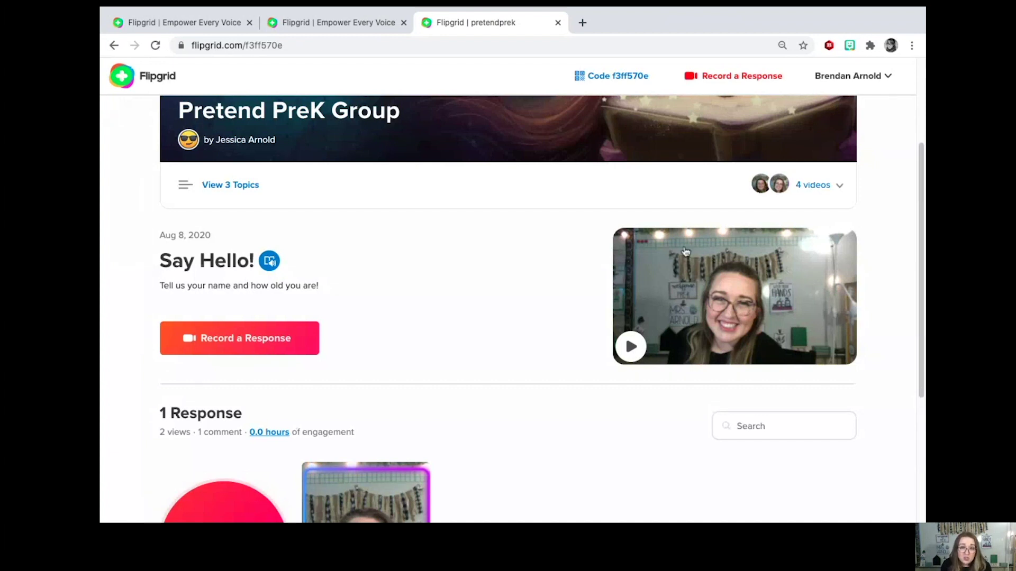
Scroll down to the responses and start a new Say Hello! response with the red record circle.
{"action": "scroll", "coordinate": [450, 302], "scroll_direction": "down", "scroll_amount": 2}
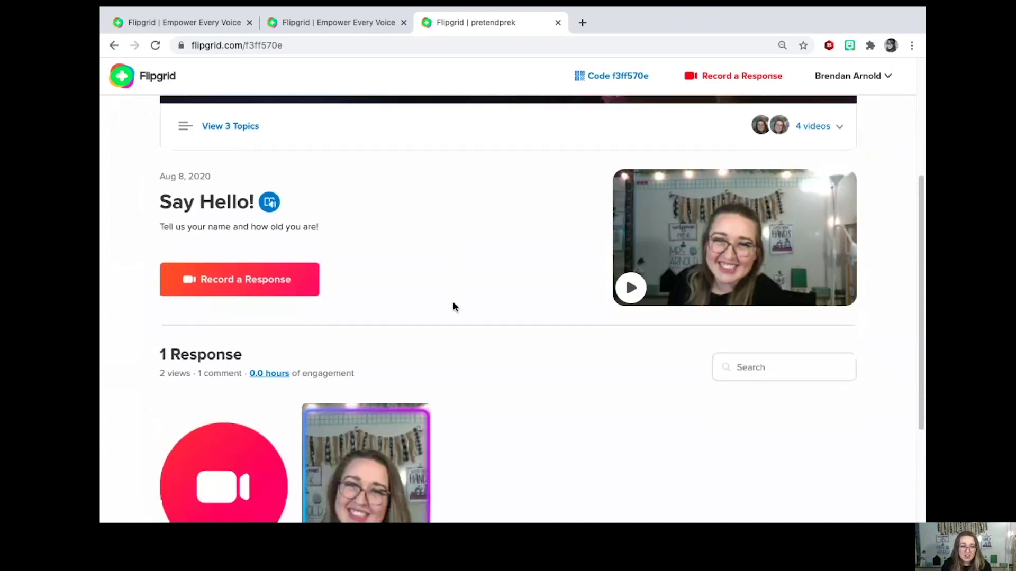
{"action": "scroll", "coordinate": [453, 307], "scroll_direction": "down", "scroll_amount": 3}
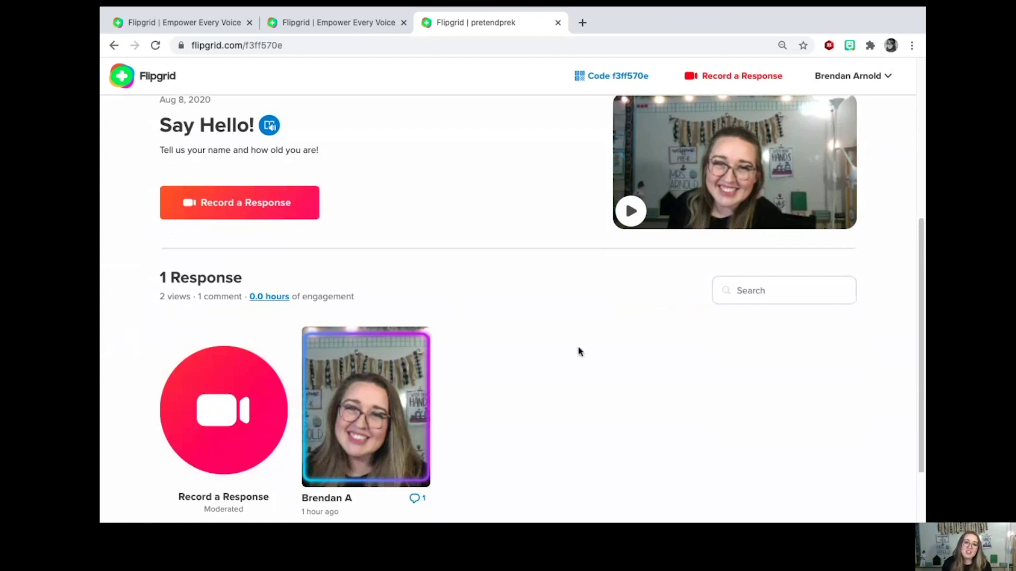
{"action": "scroll", "coordinate": [470, 295], "scroll_direction": "down", "scroll_amount": 2}
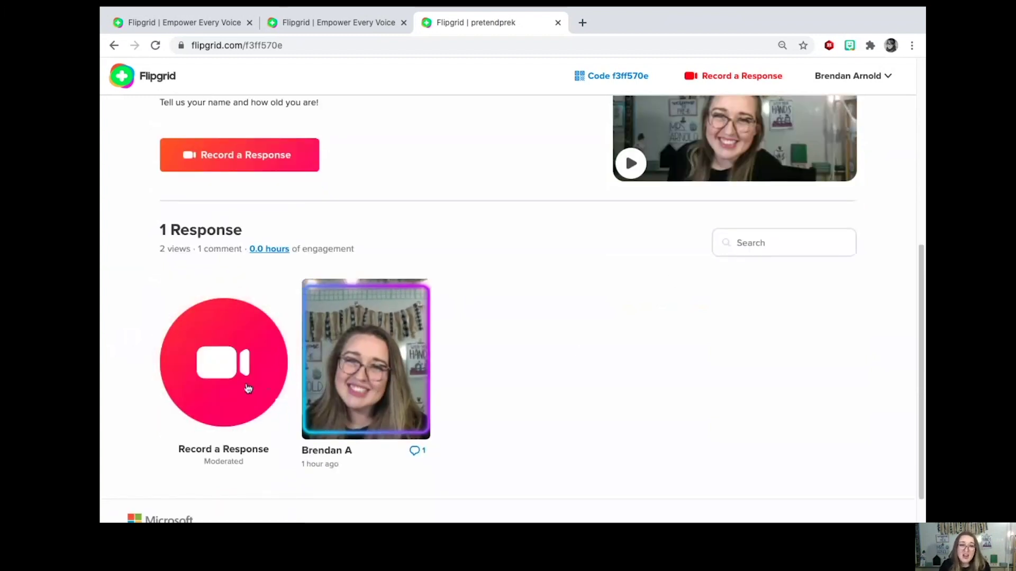
{"action": "left_click", "coordinate": [248, 389]}
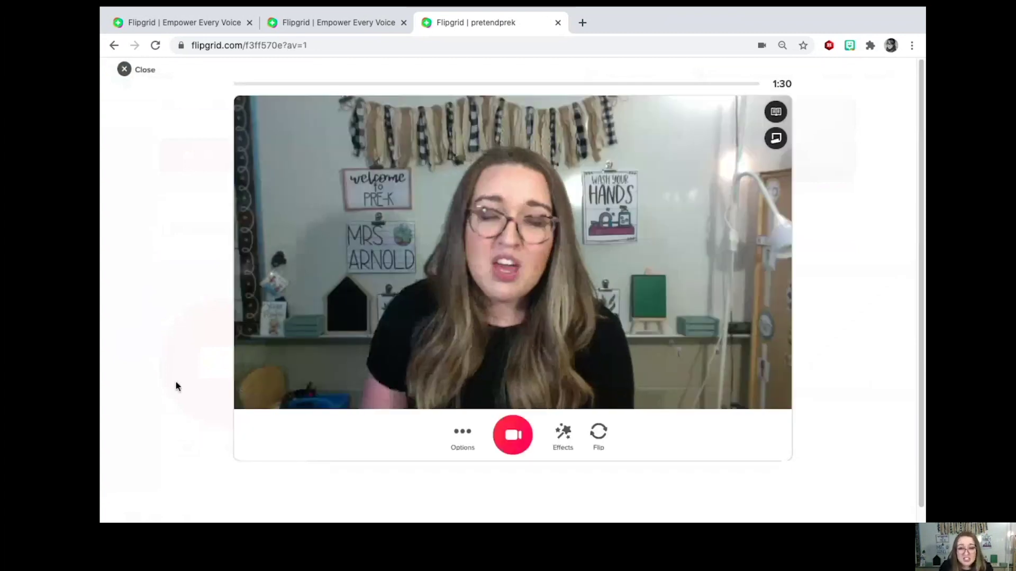
Look through the recorder's Options and Effects panels, then close them.
{"action": "left_click", "coordinate": [462, 436]}
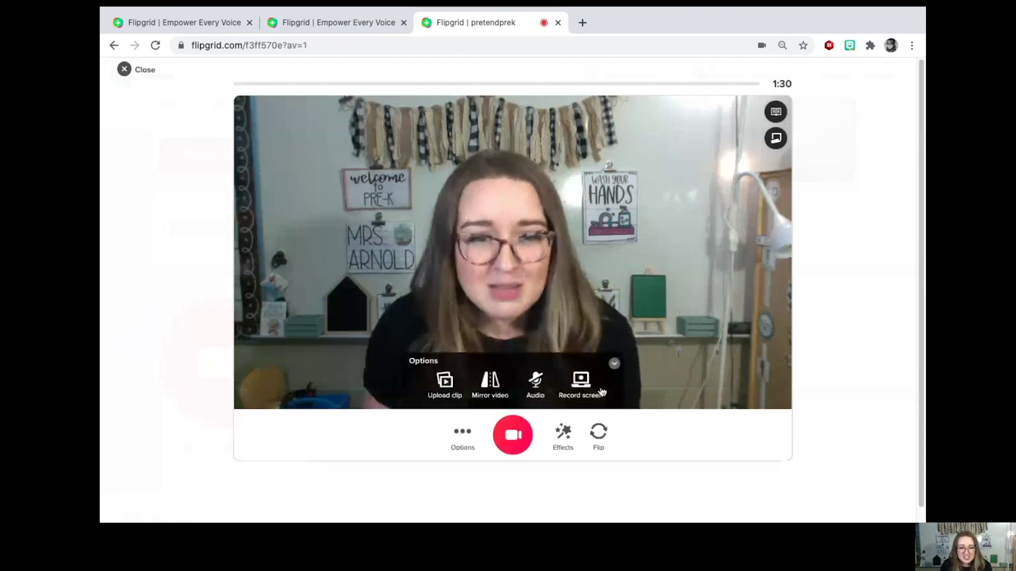
{"action": "left_click", "coordinate": [564, 444]}
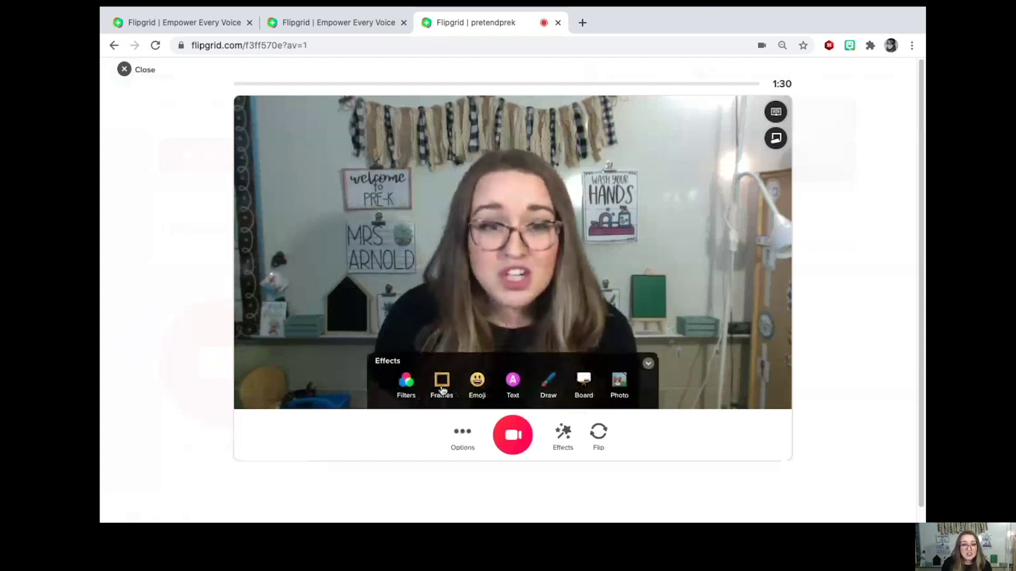
{"action": "left_click", "coordinate": [648, 364]}
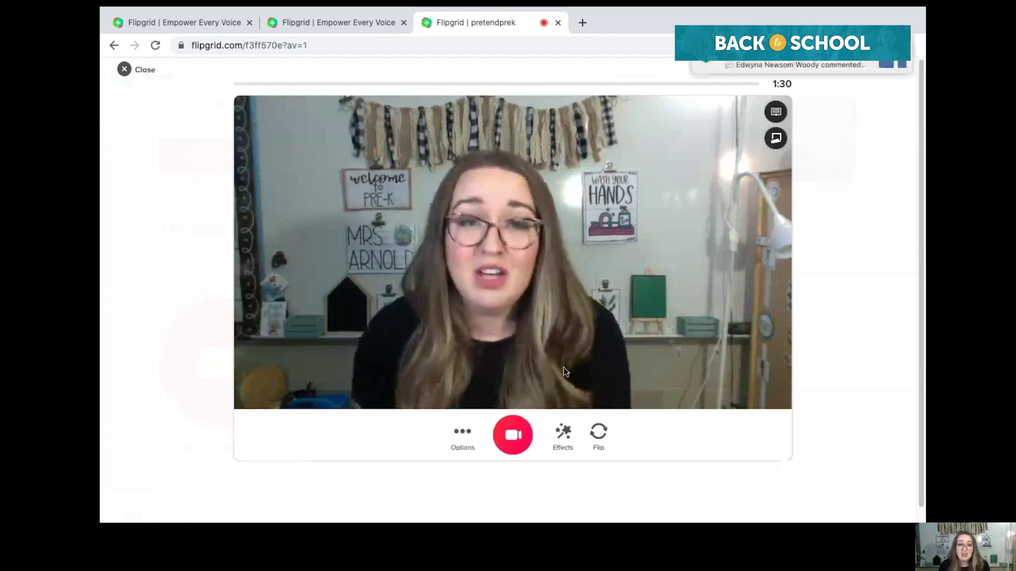
Record about six seconds of video, pause at 1:24, and move on to review the clip.
{"action": "left_click", "coordinate": [513, 439]}
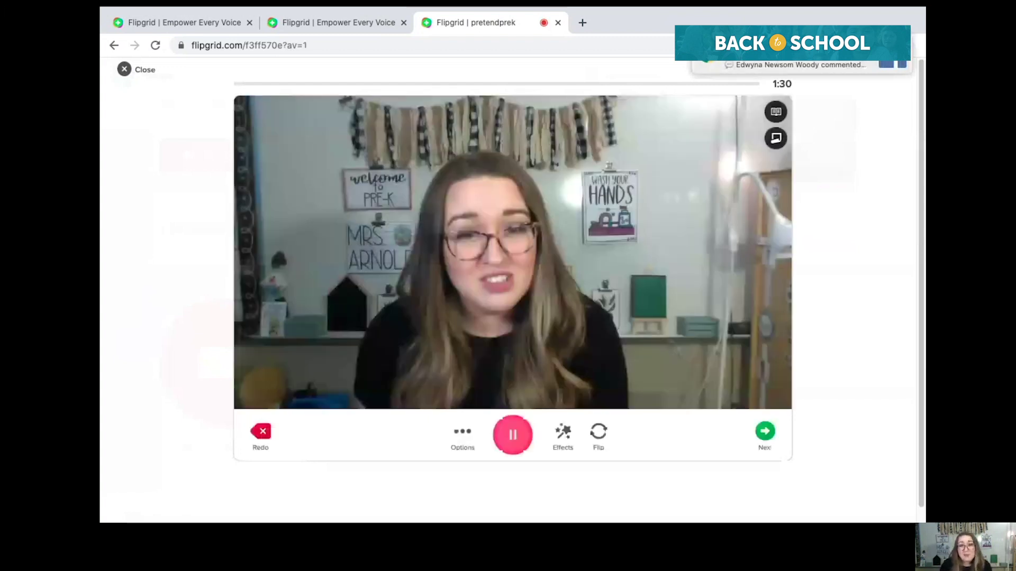
{"action": "mouse_move", "coordinate": [543, 509]}
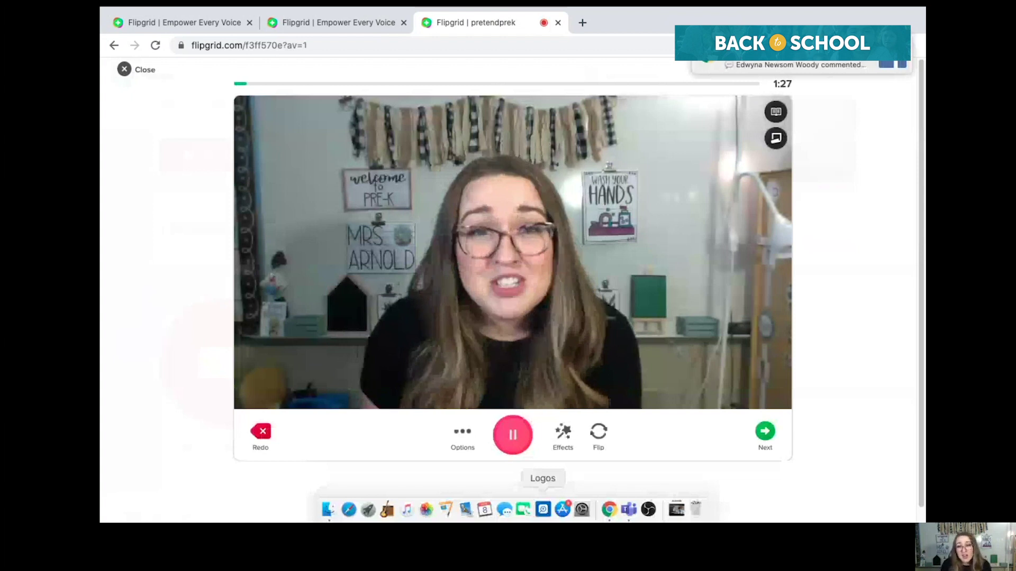
{"action": "left_click", "coordinate": [510, 435]}
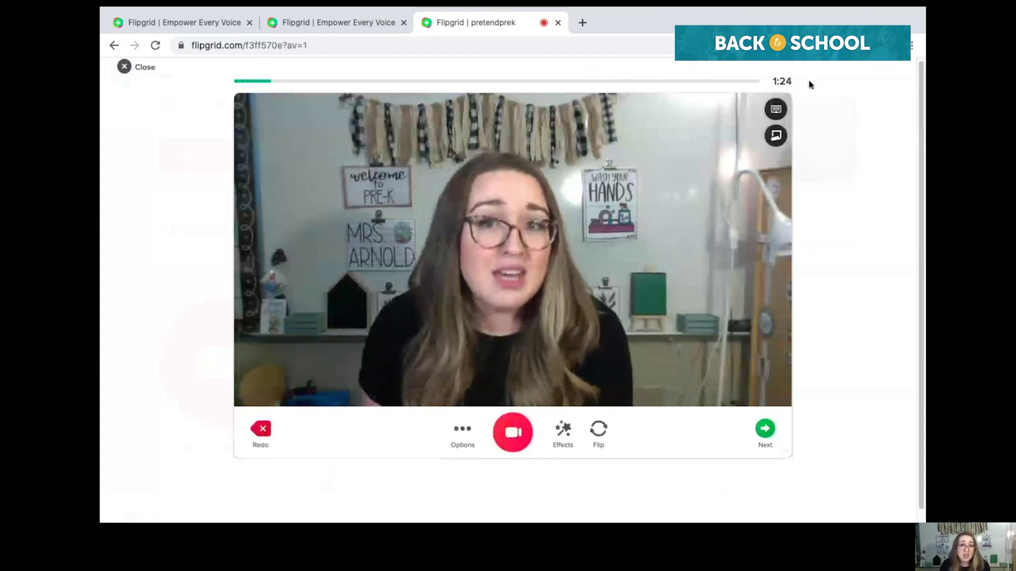
{"action": "left_click", "coordinate": [765, 429]}
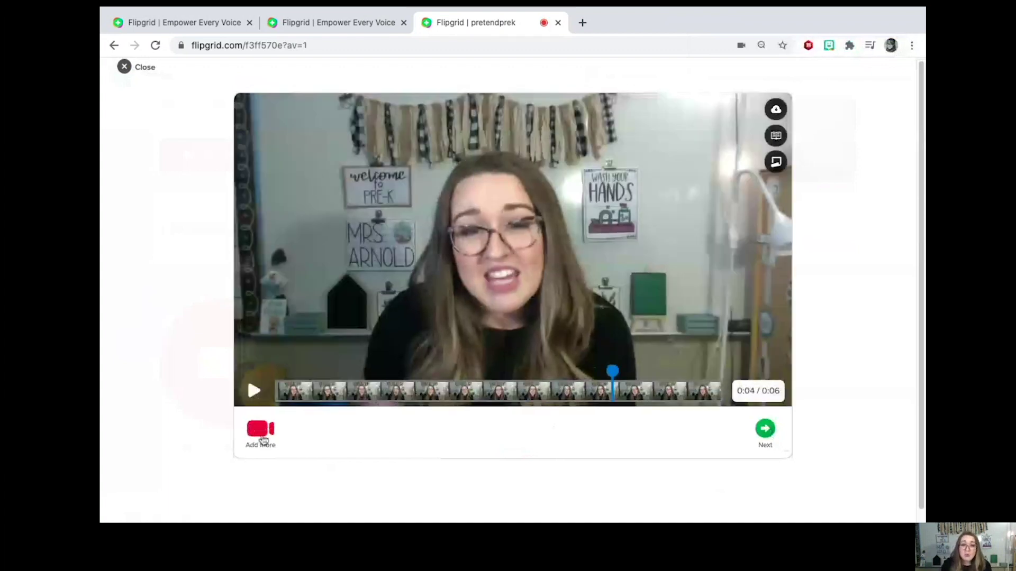
Move past the clip review, snap a cover selfie, and continue to Submit your video.
{"action": "left_click", "coordinate": [766, 431]}
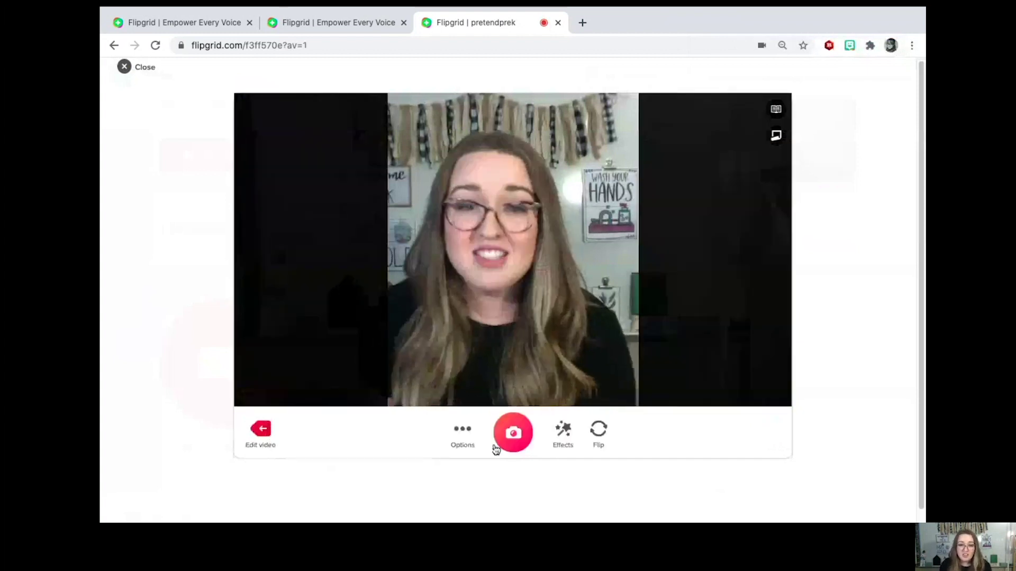
{"action": "left_click", "coordinate": [516, 440]}
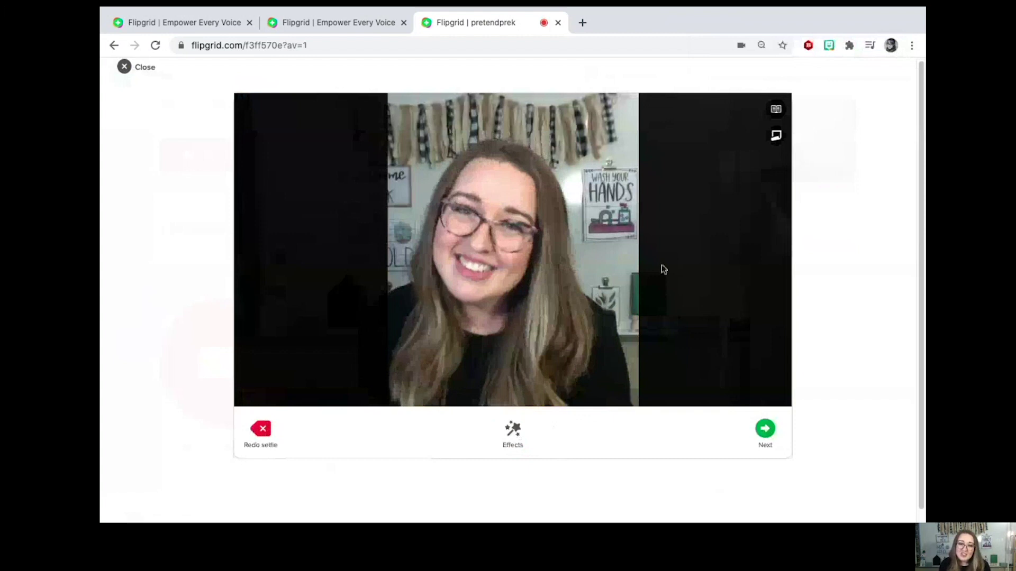
{"action": "left_click", "coordinate": [767, 431]}
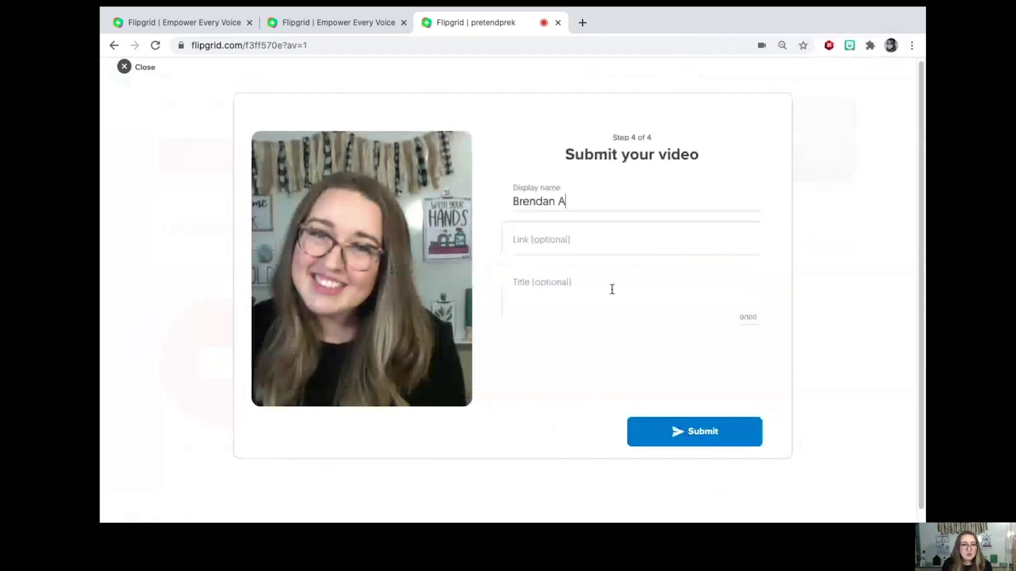
Submit the Say Hello! response and choose Complete on the Success! dialog.
{"action": "left_click", "coordinate": [684, 432]}
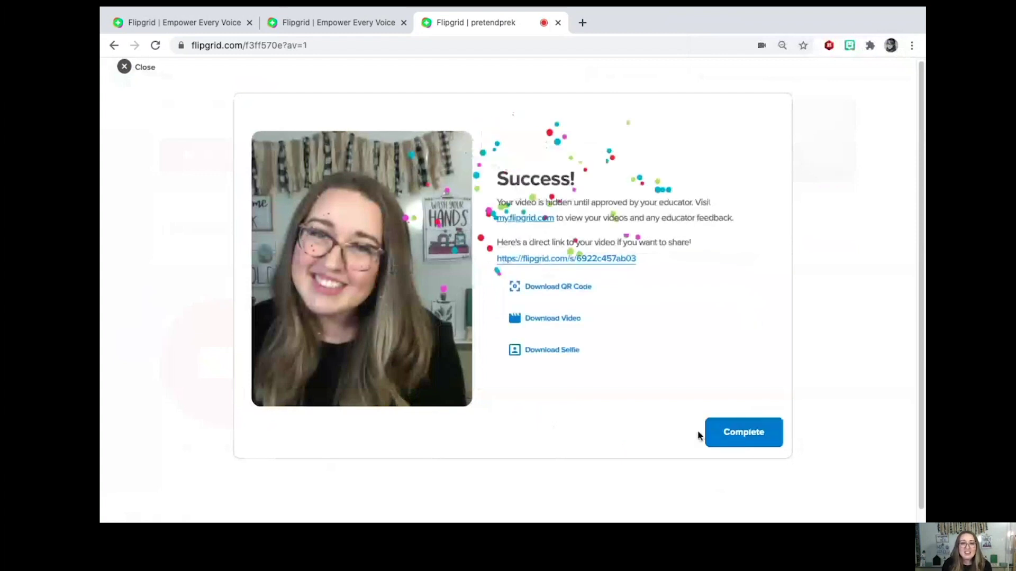
{"action": "left_click", "coordinate": [752, 441]}
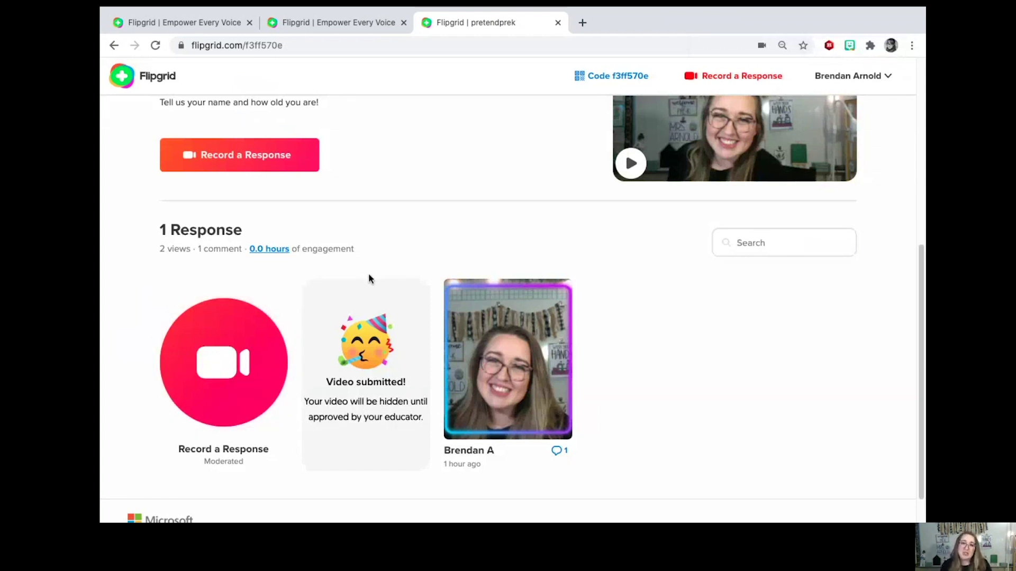
Pick Letters in Your Name from View 3 Topics and open its single student response.
{"action": "scroll", "coordinate": [369, 276], "scroll_direction": "up", "scroll_amount": 2}
{"action": "scroll", "coordinate": [374, 268], "scroll_direction": "up", "scroll_amount": 3}
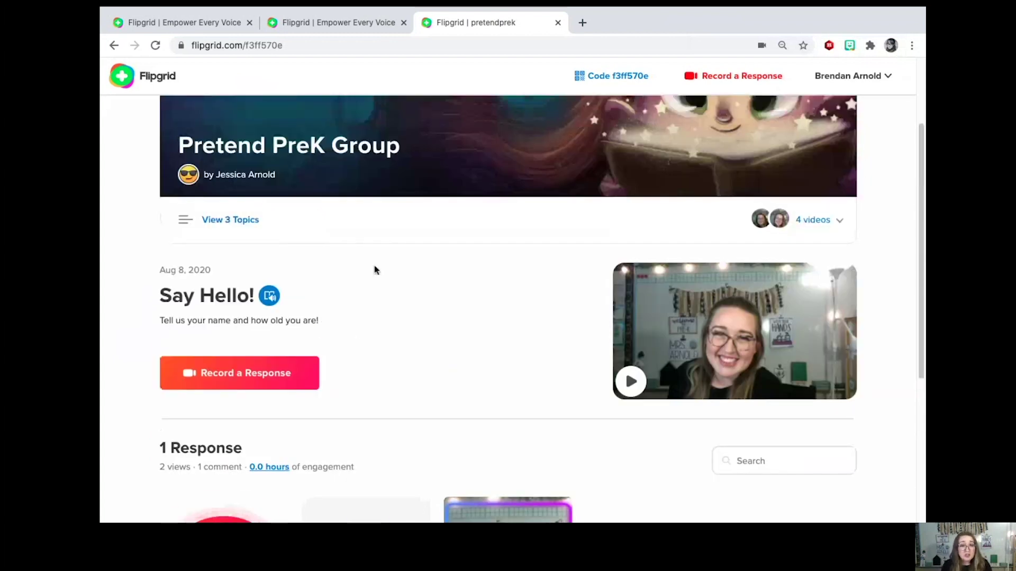
{"action": "left_click", "coordinate": [376, 222]}
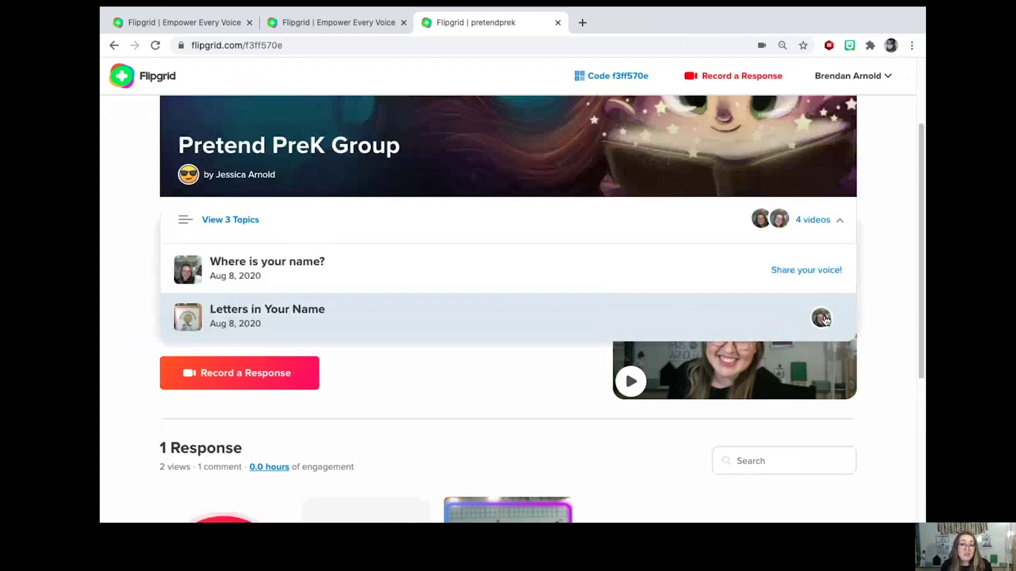
{"action": "left_click", "coordinate": [277, 323]}
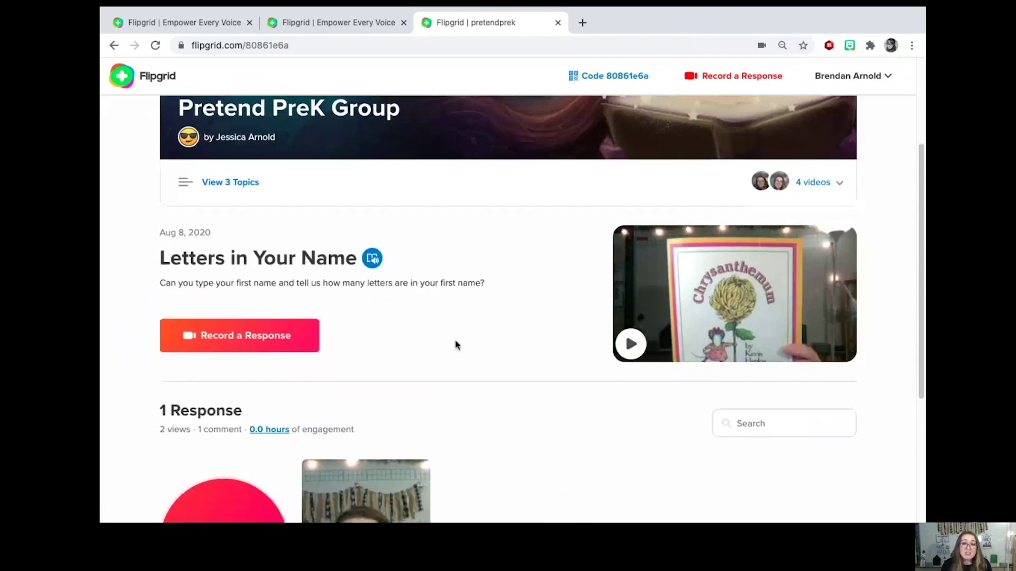
{"action": "scroll", "coordinate": [454, 342], "scroll_direction": "down", "scroll_amount": 5}
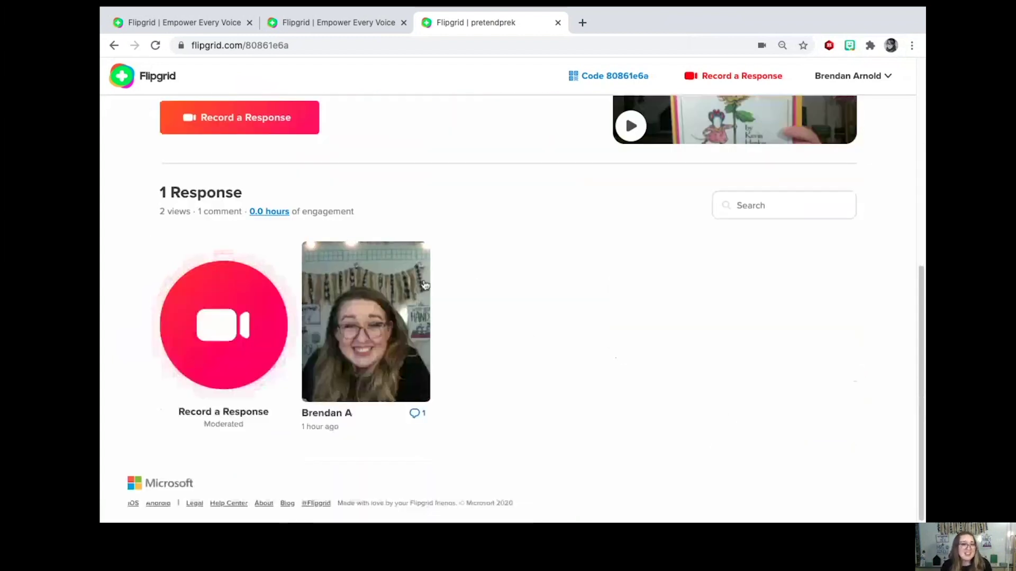
{"action": "left_click", "coordinate": [378, 365]}
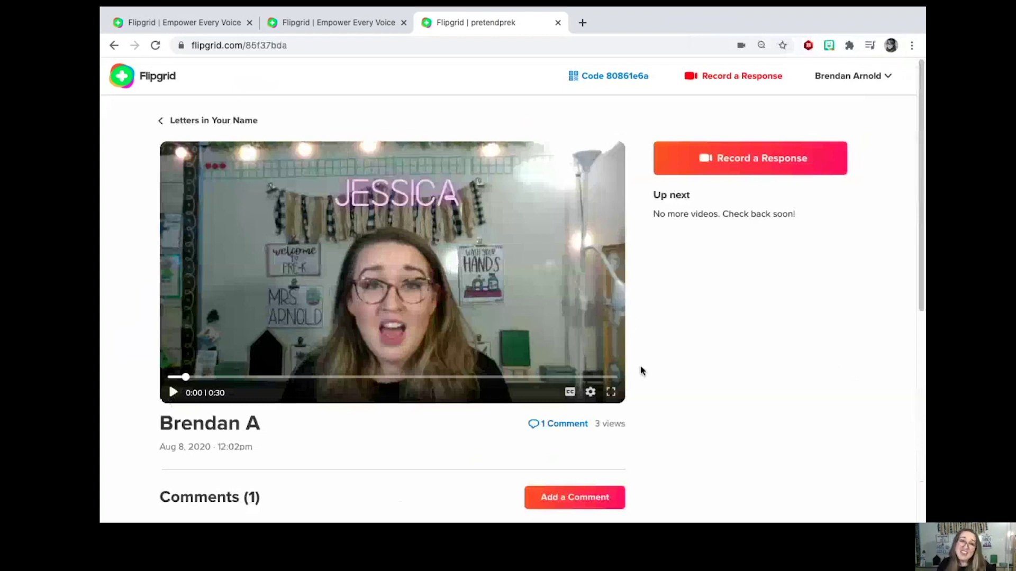
{"action": "scroll", "coordinate": [653, 372], "scroll_direction": "down", "scroll_amount": 1}
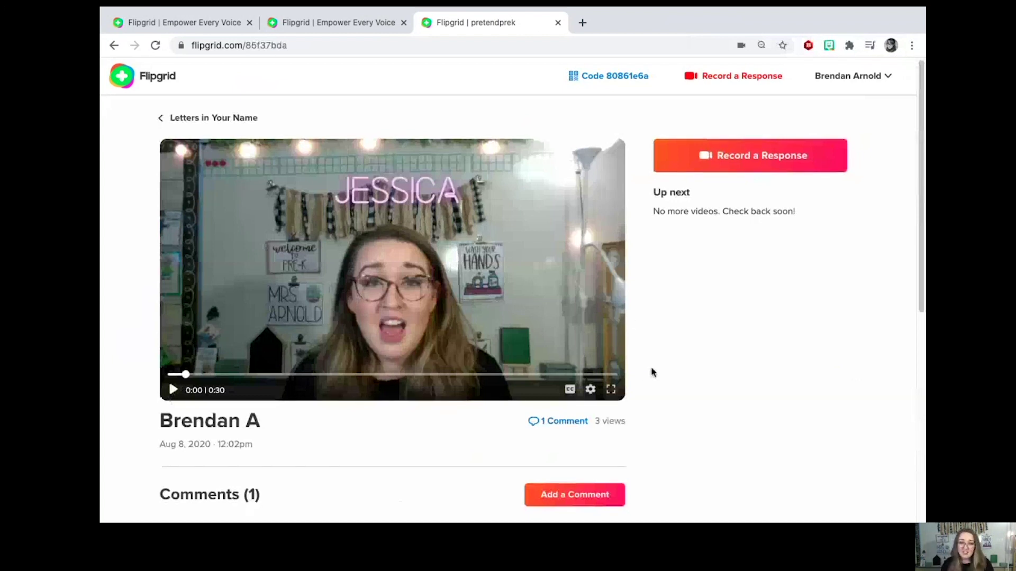
{"action": "scroll", "coordinate": [813, 359], "scroll_direction": "down", "scroll_amount": 3}
{"action": "scroll", "coordinate": [814, 359], "scroll_direction": "up", "scroll_amount": 2}
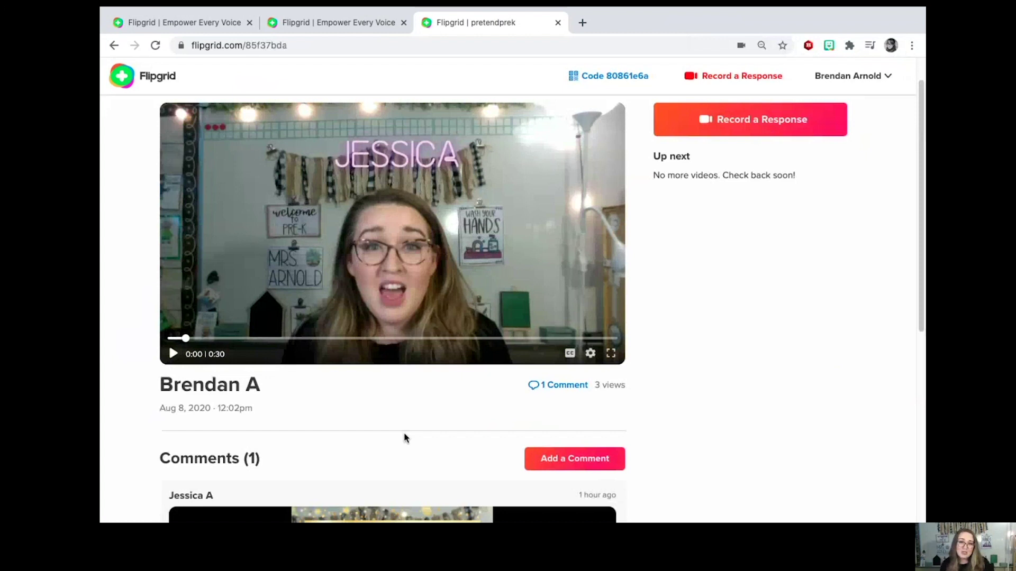
{"action": "scroll", "coordinate": [405, 438], "scroll_direction": "down", "scroll_amount": 5}
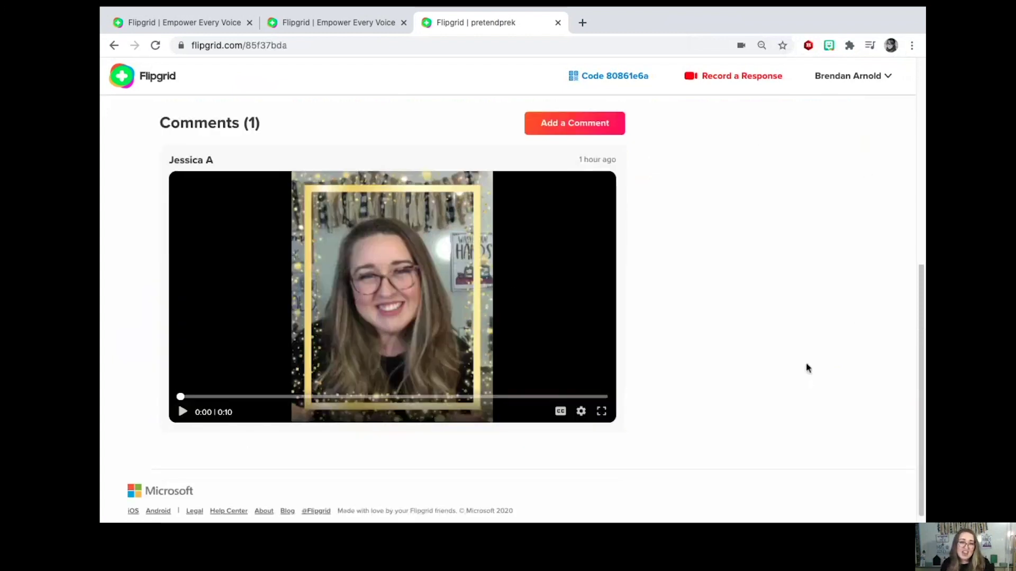